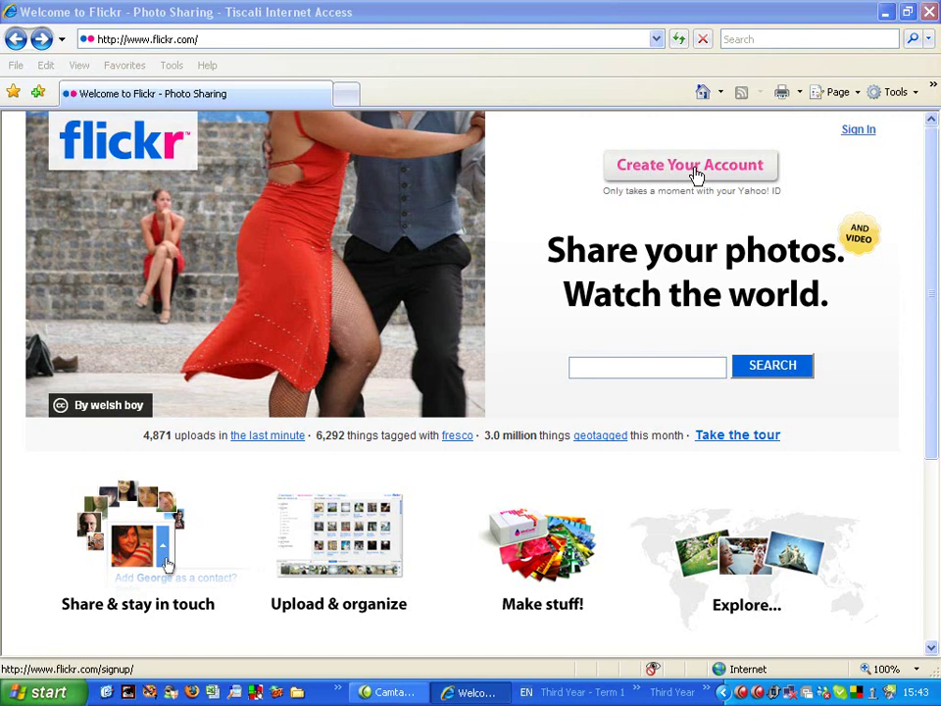
Go from the Flickr sign-in to the Yahoo form for creating a new Yahoo ID
click(696, 174)
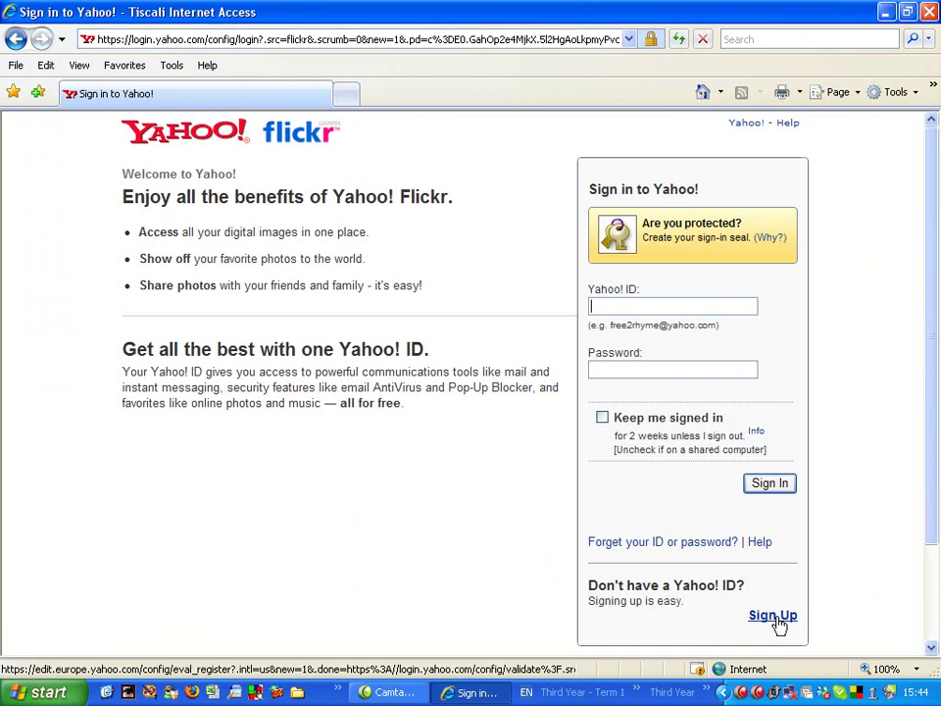
click(779, 621)
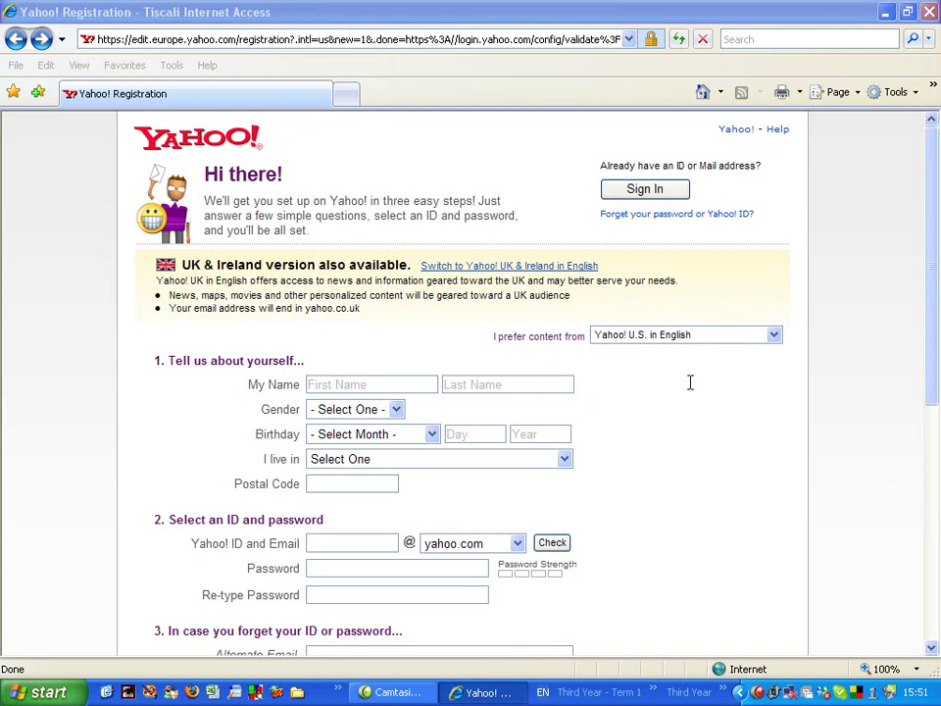
Enter the first and last name and set gender to Male
click(345, 384)
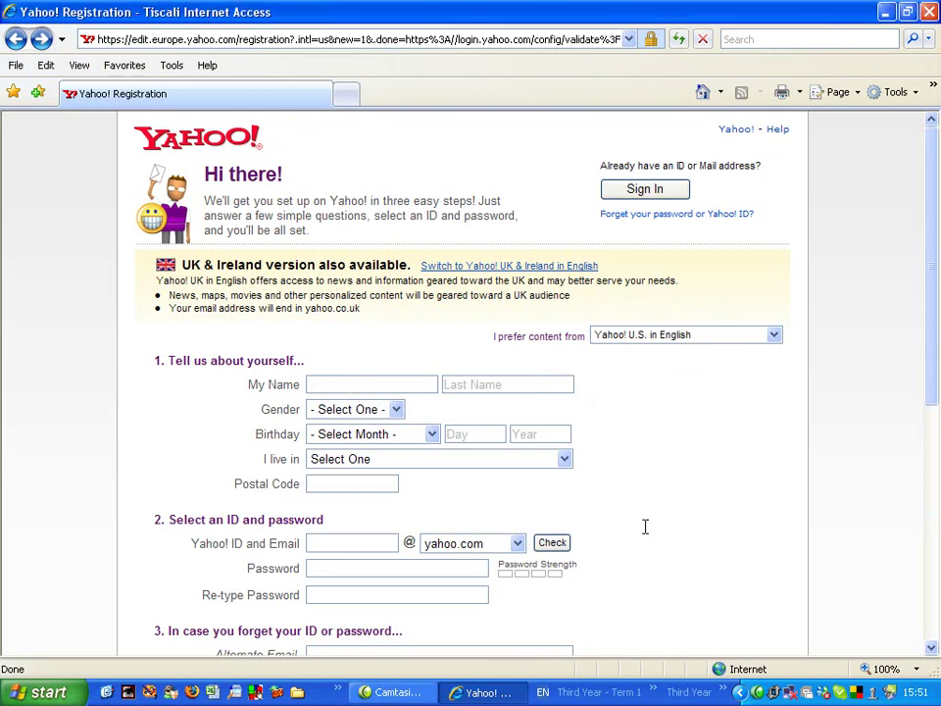
key(Tab)
text(A)
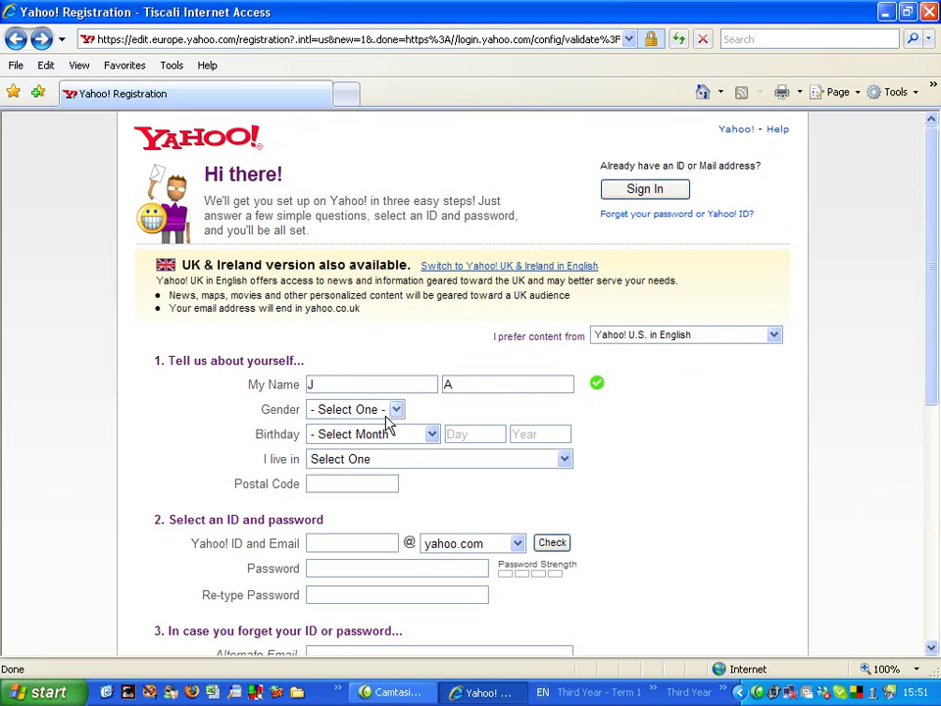
click(397, 410)
click(386, 442)
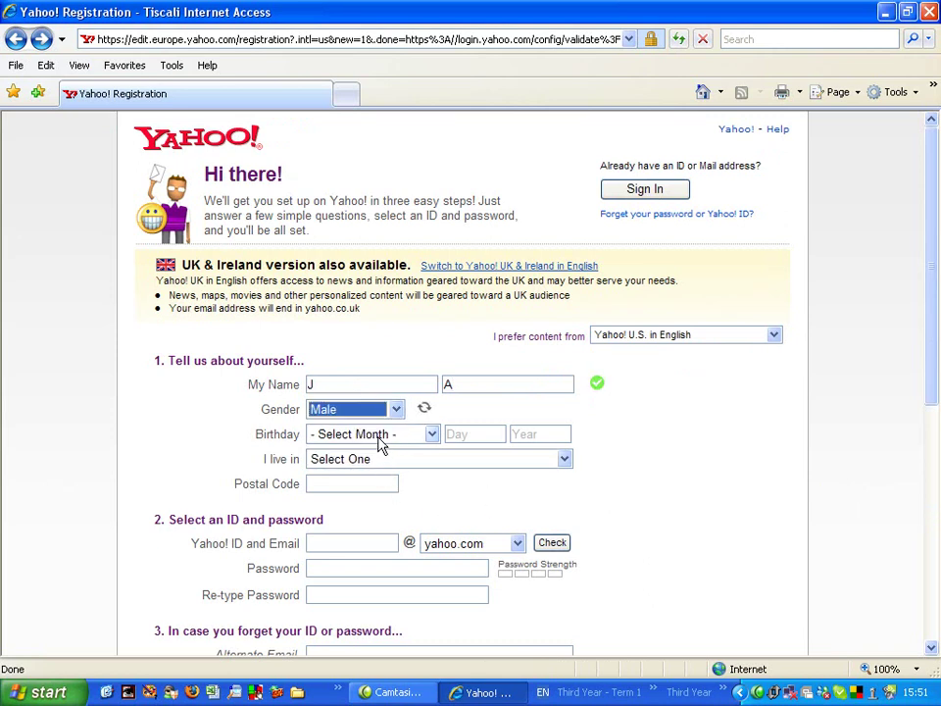
Set the birthday to January 01, 1990
click(381, 437)
click(379, 468)
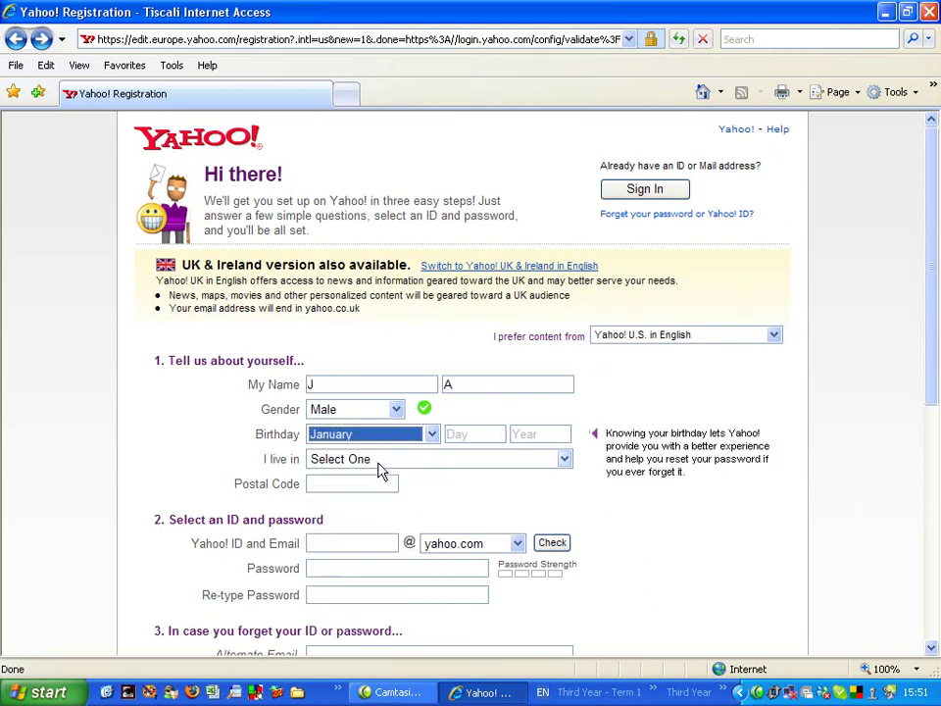
click(478, 432)
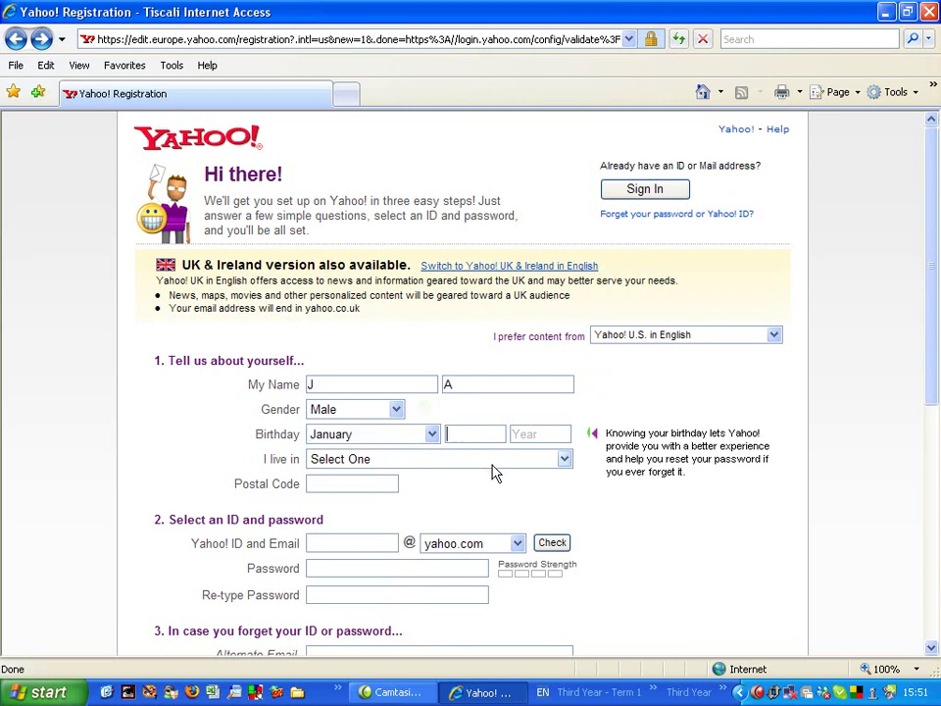
text(01)
click(538, 431)
text(1990)
Choose United Kingdom as the country and enter the postal code
click(530, 463)
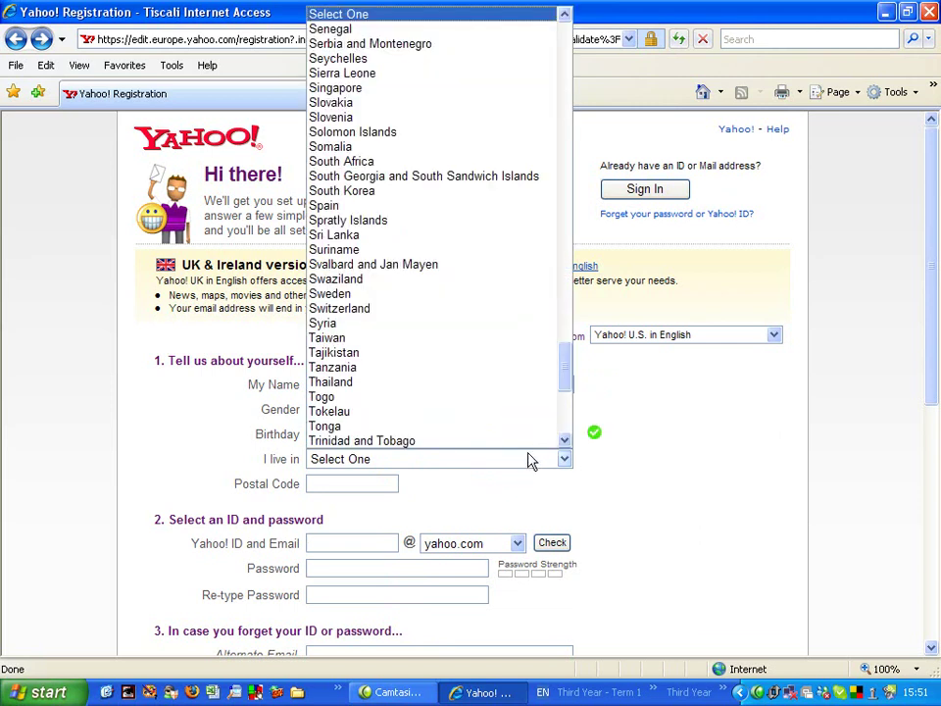
drag(566, 368, 563, 384)
click(431, 384)
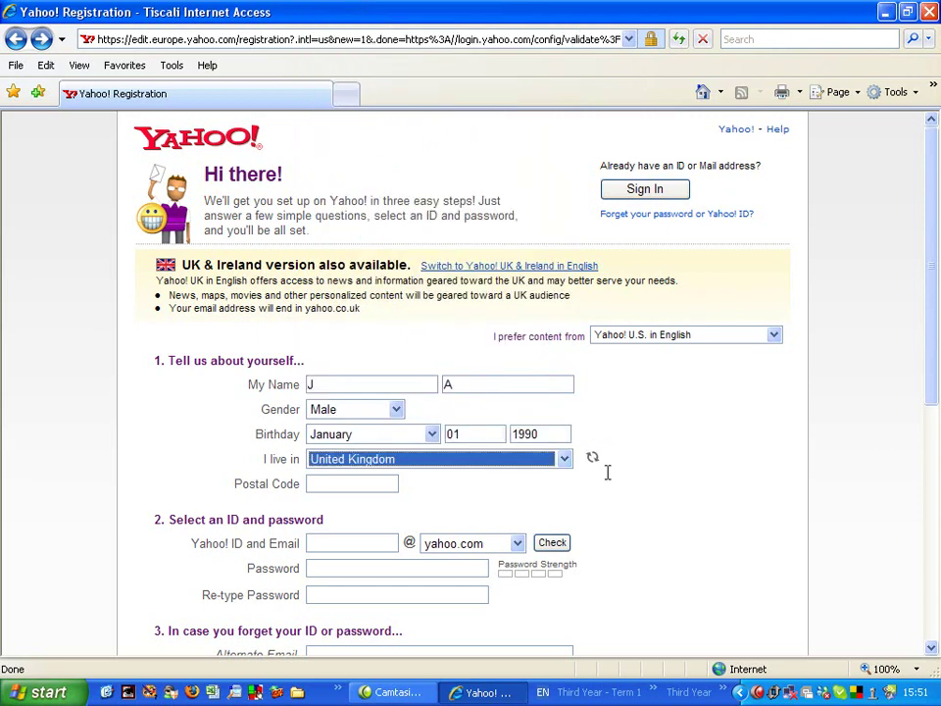
click(336, 484)
text(DA12)
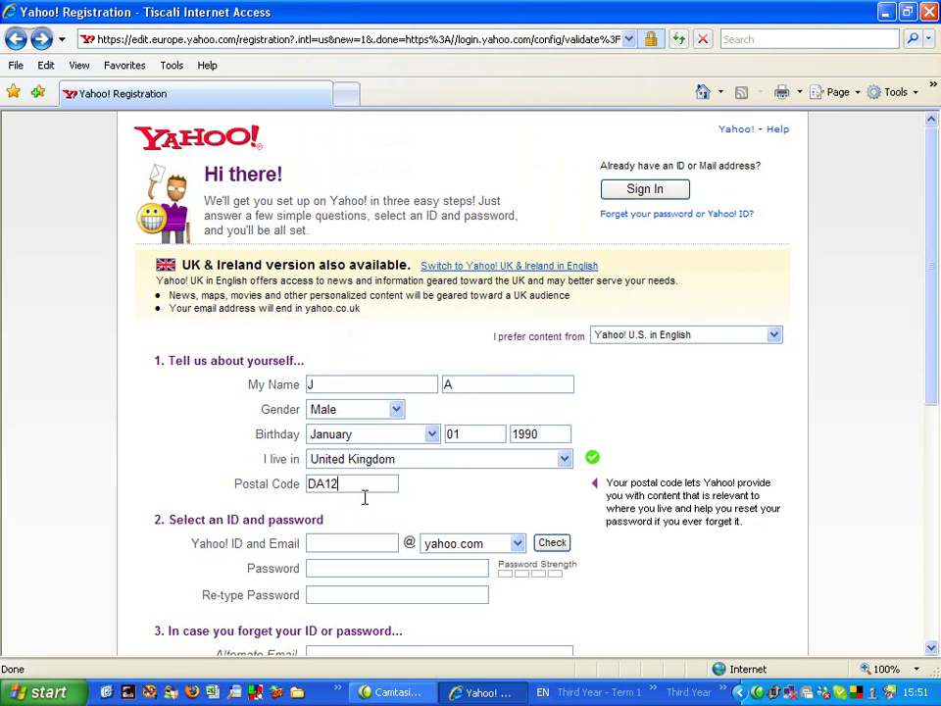
text( 2JW)
Enter a desired Yahoo ID and check its availability, revealing alternative suggestions
click(340, 544)
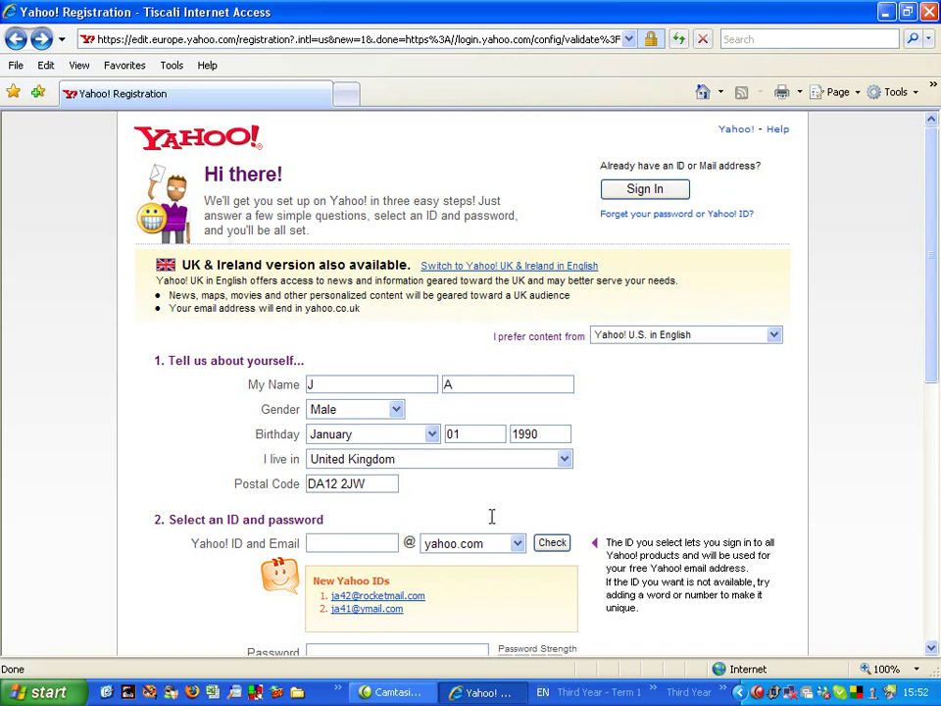
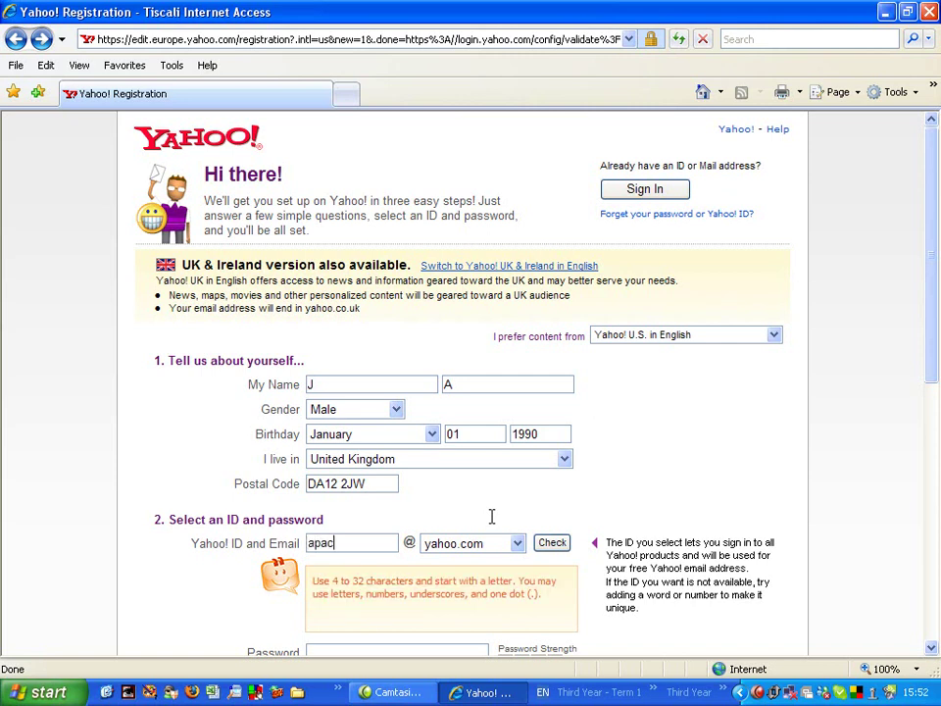
click(552, 543)
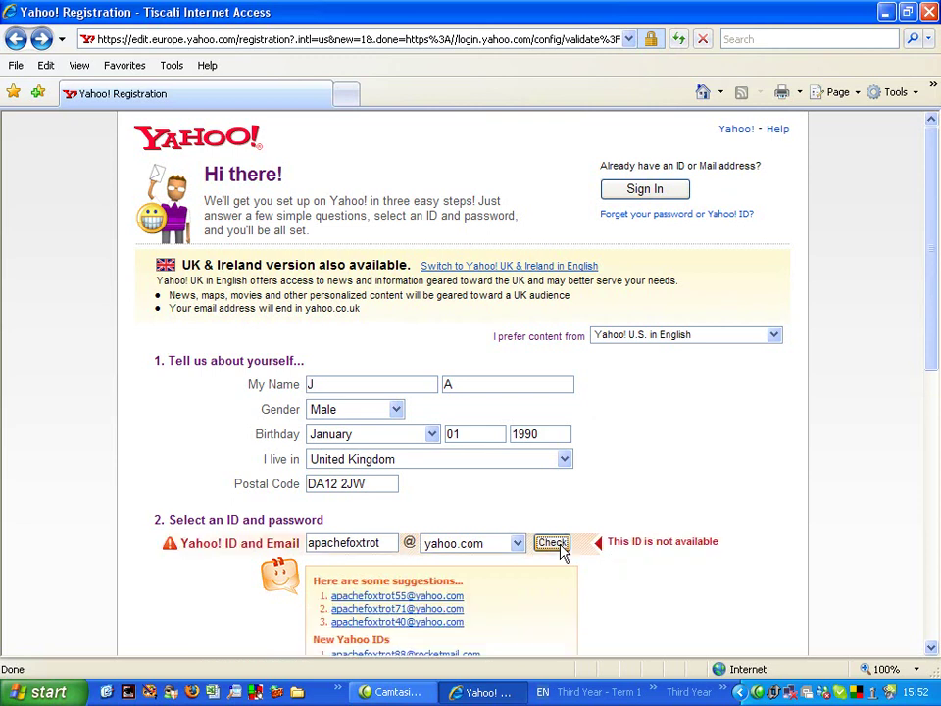
scroll(563, 550, down, 2)
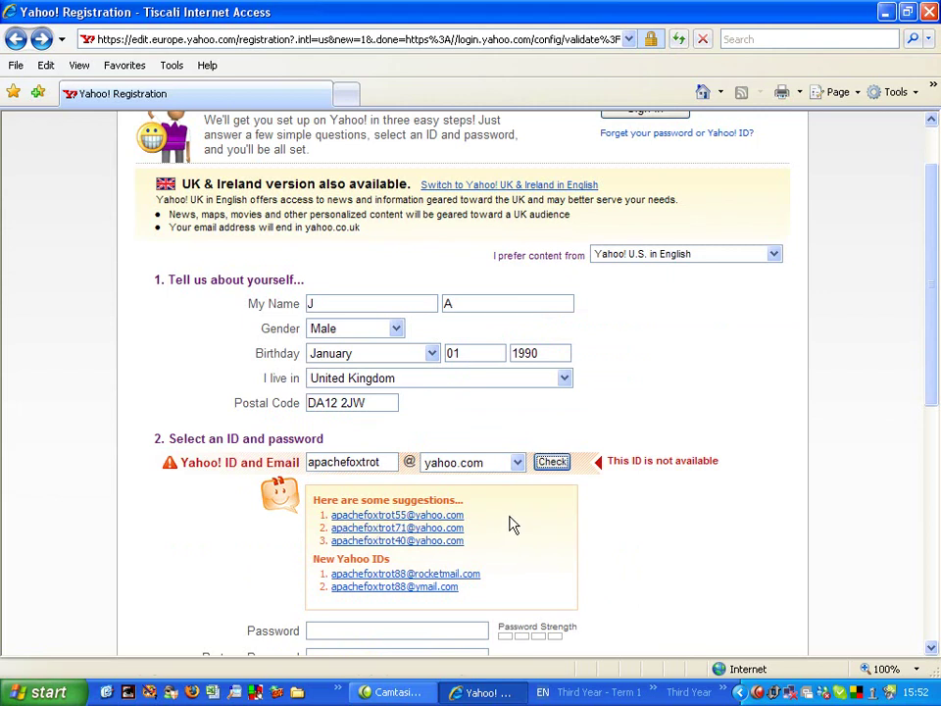
Take a suggested available ID and enter the password twice
click(371, 541)
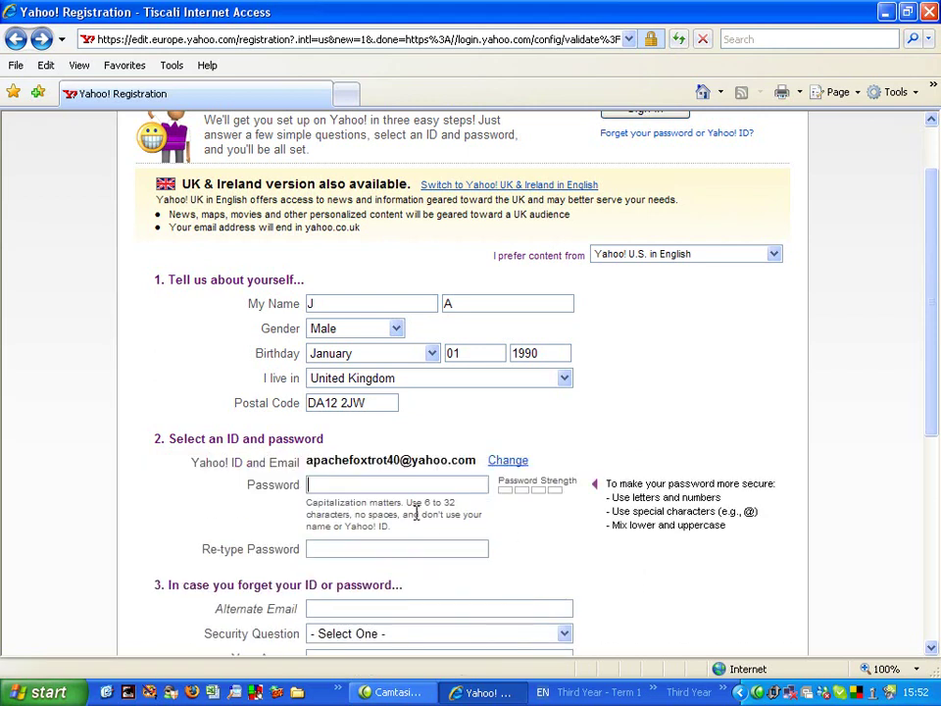
text(*******)
click(399, 550)
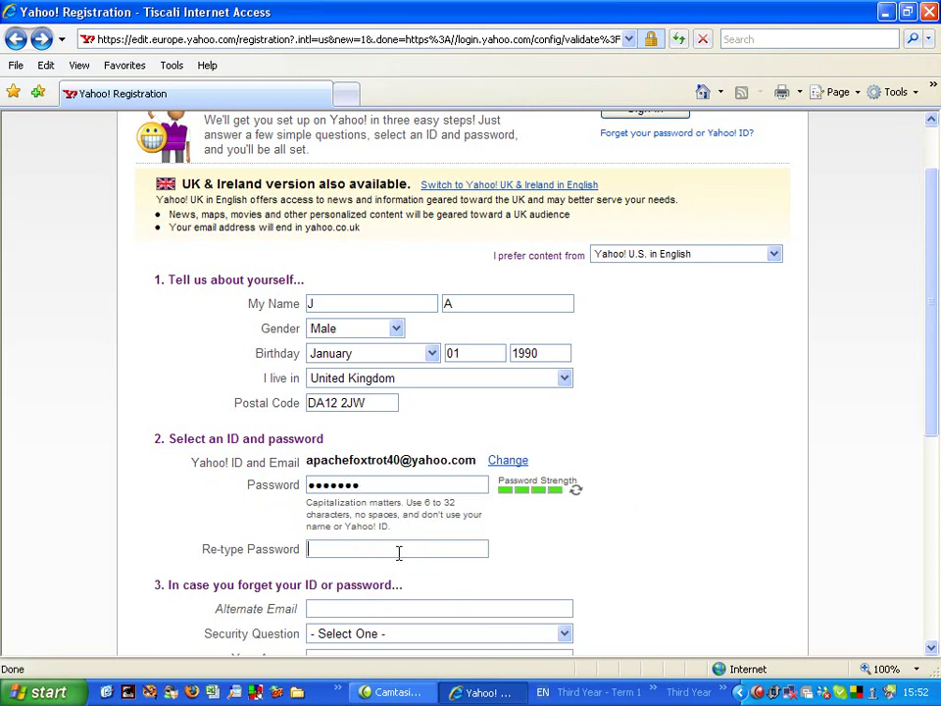
text(*******)
Fill in the alternate email address
key(Tab)
scroll(428, 488, down, 3)
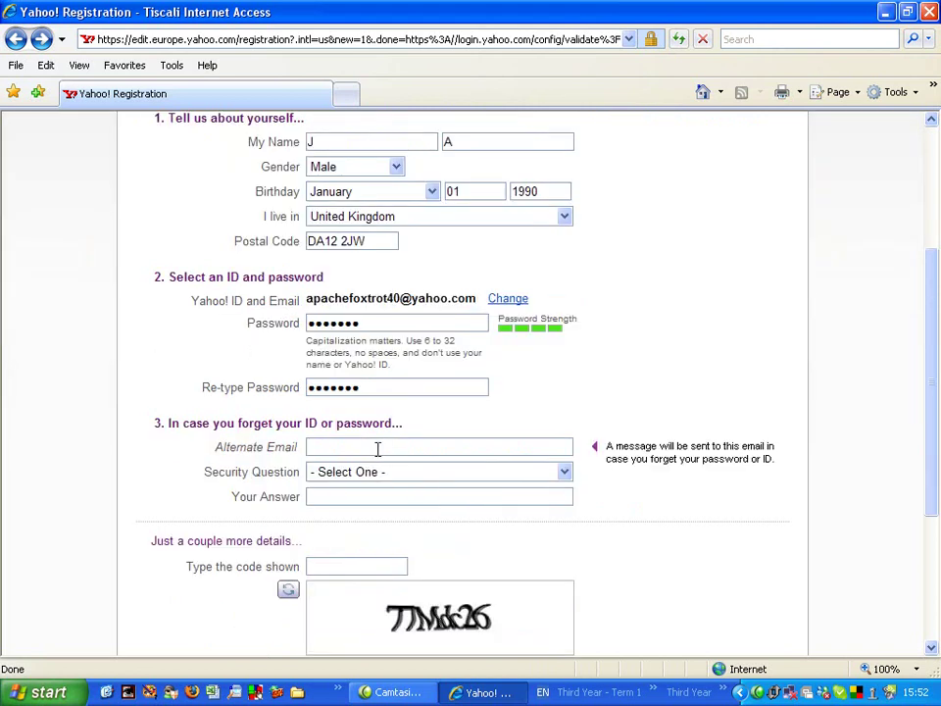
Choose the first-school security question and type its answer
click(390, 474)
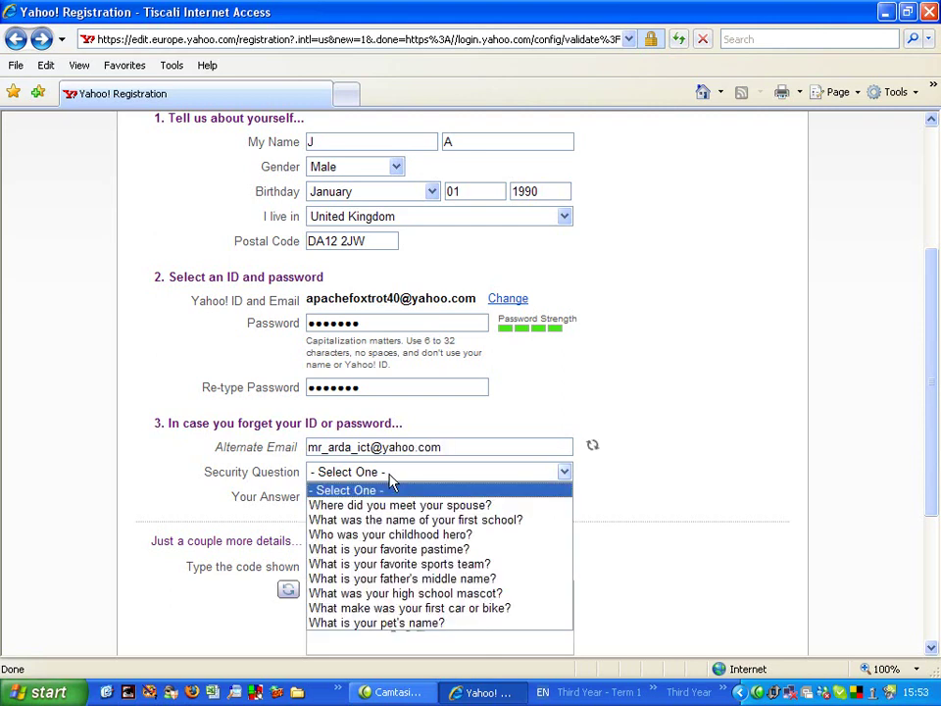
click(398, 520)
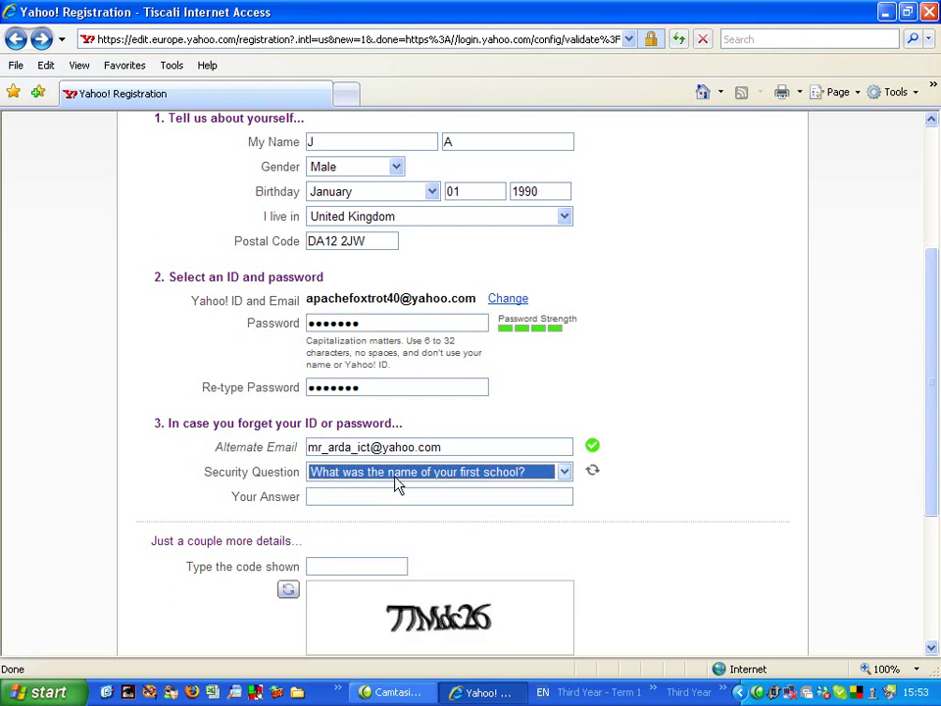
click(375, 496)
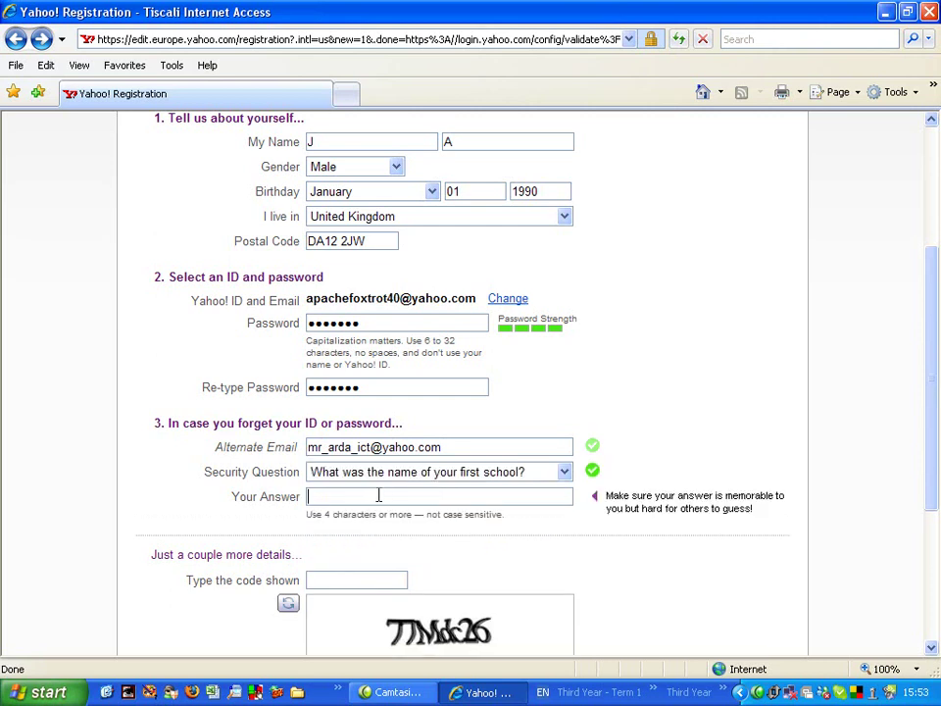
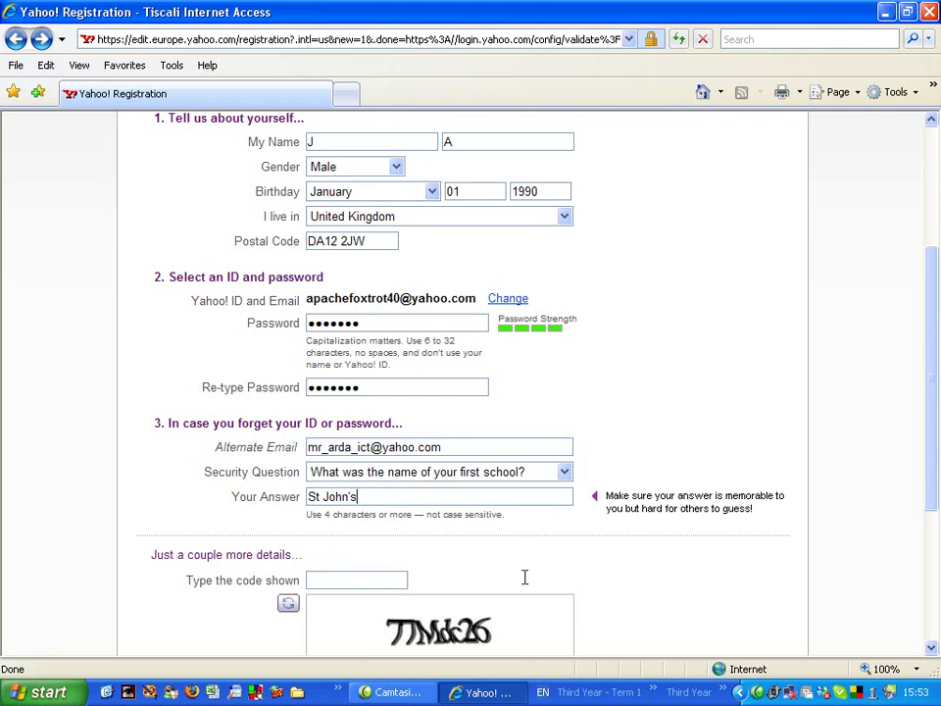
Enter the displayed verification code and tick the terms-of-service agreement box
scroll(538, 572, down, 5)
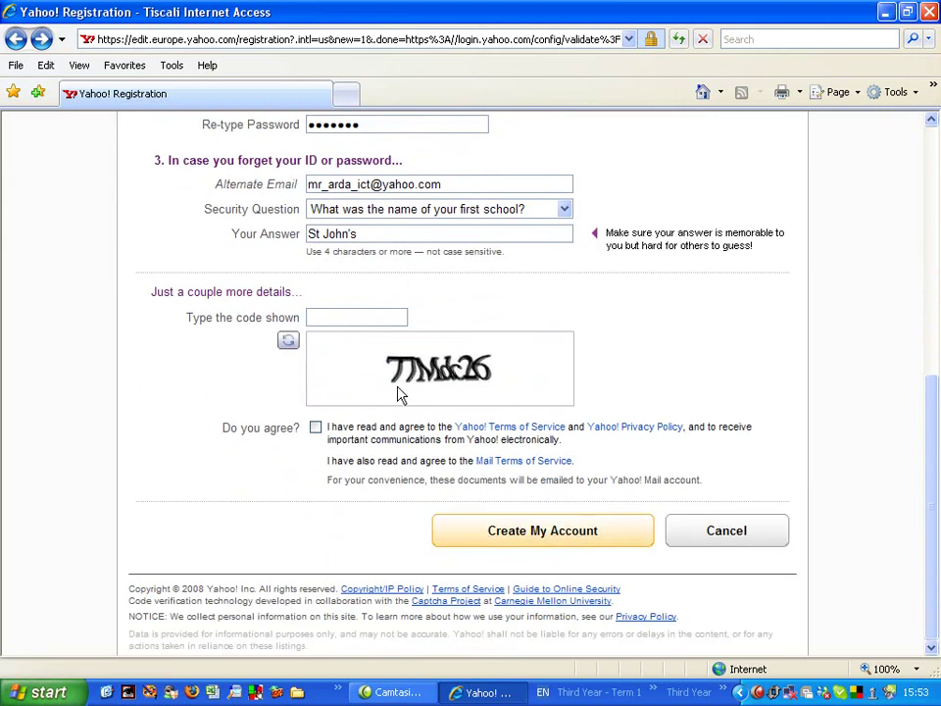
click(342, 325)
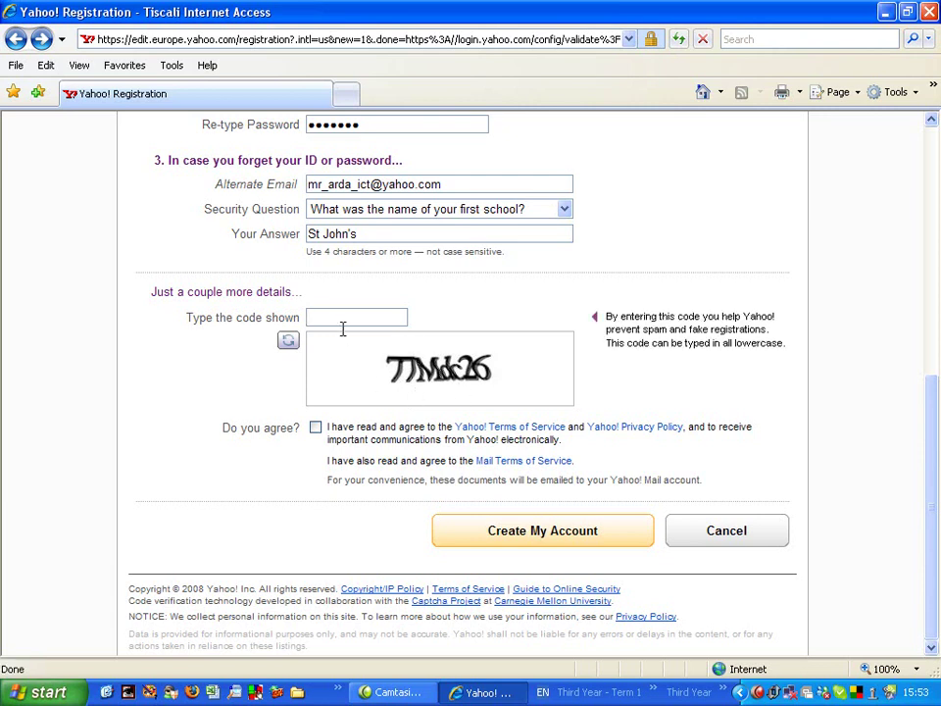
text(TIMdc26)
click(316, 428)
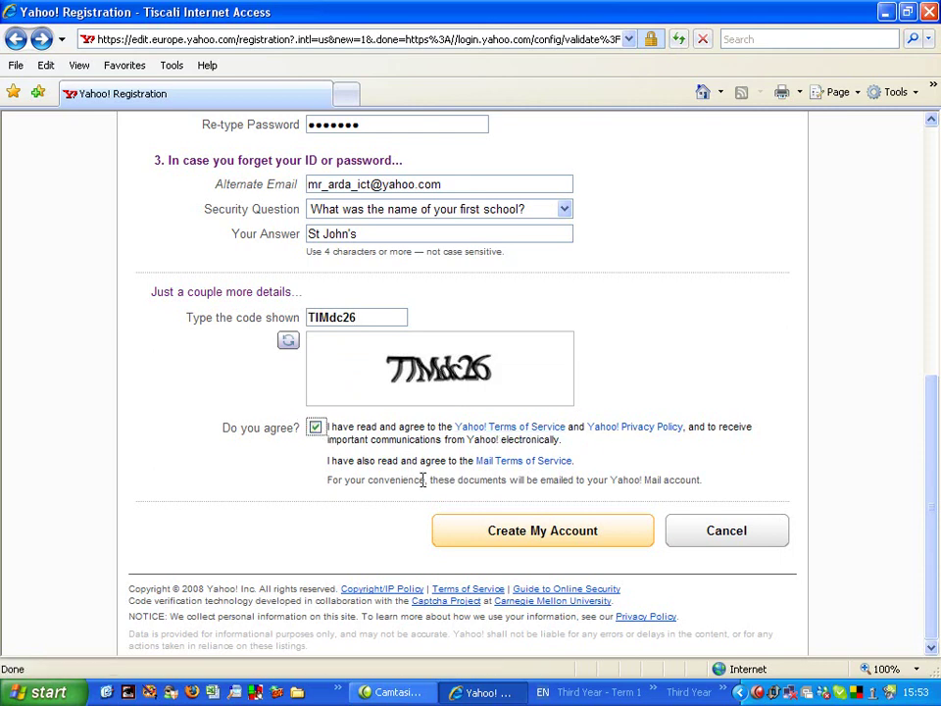